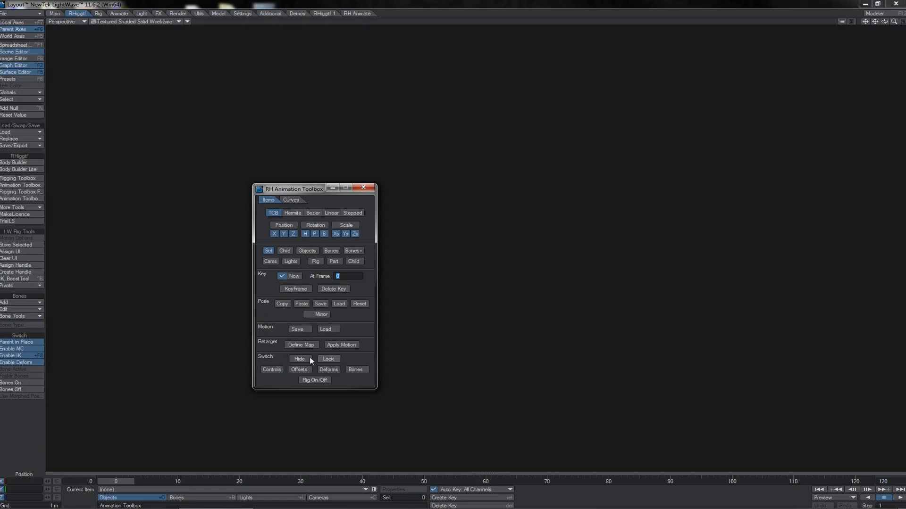
# Step: Review the Items and Curves pages of the RH Animation Toolbox
pyautogui.click(290, 200)
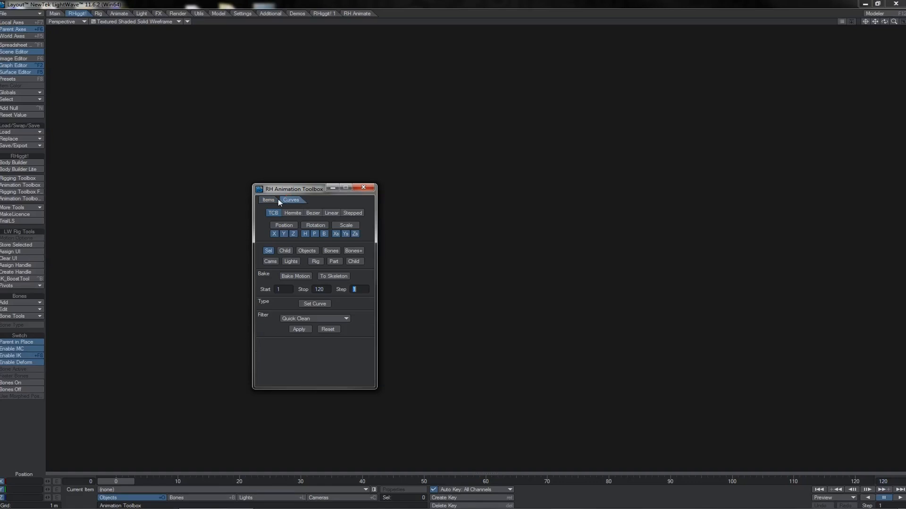
pyautogui.click(276, 200)
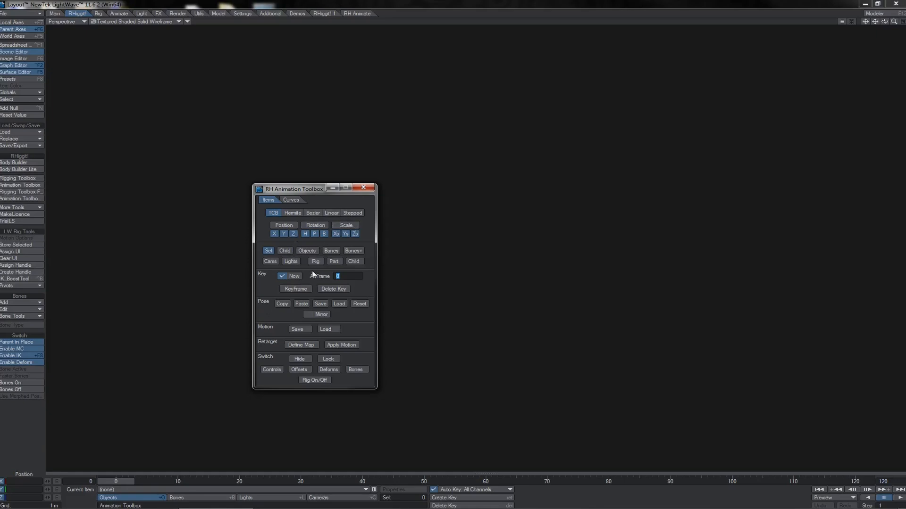
pyautogui.click(291, 201)
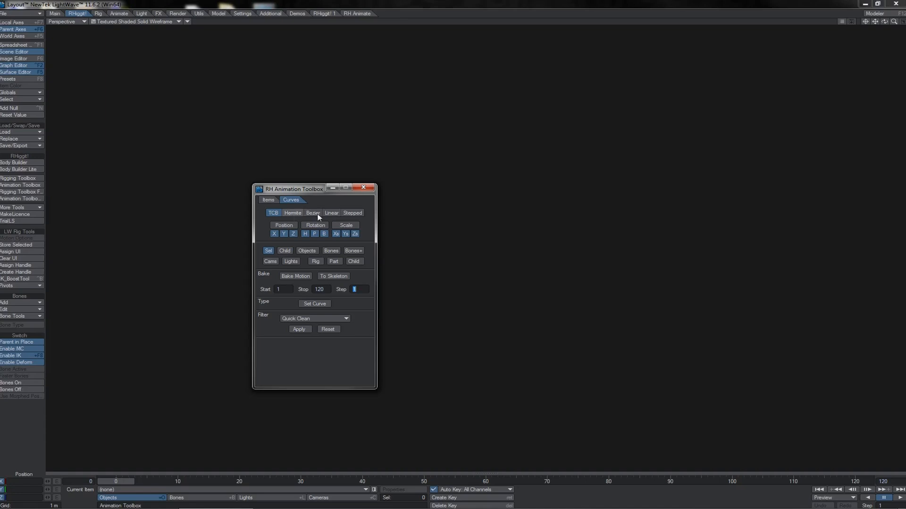
pyautogui.click(268, 200)
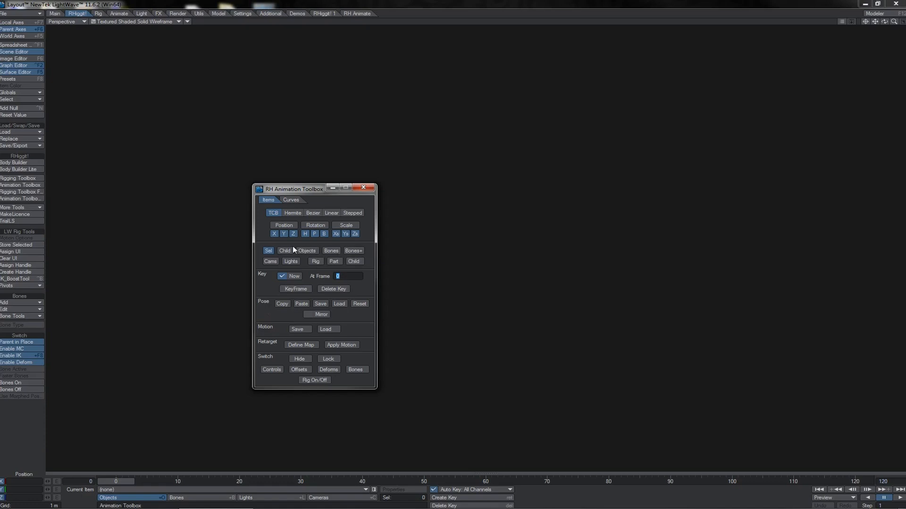
pyautogui.click(243, 219)
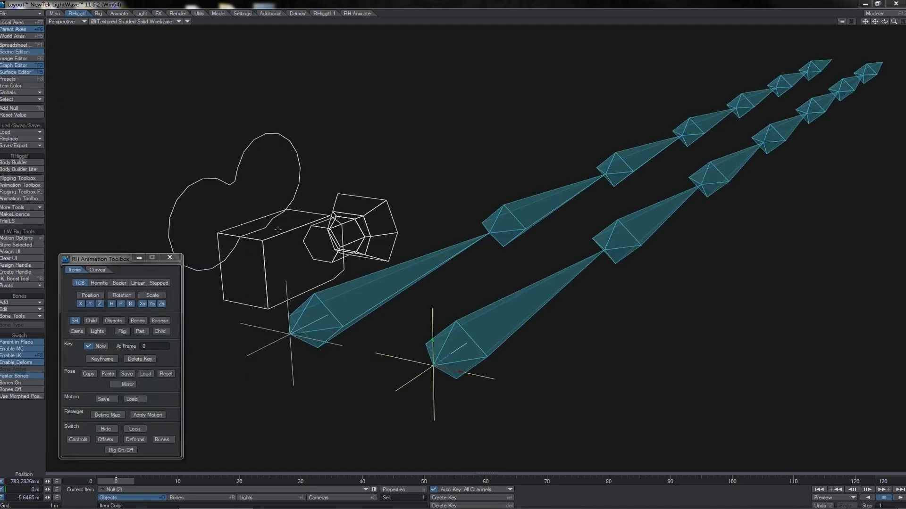
# Step: Create a keyframe for the camera at frame 10 on its position, rotation and scale channels
pyautogui.click(179, 482)
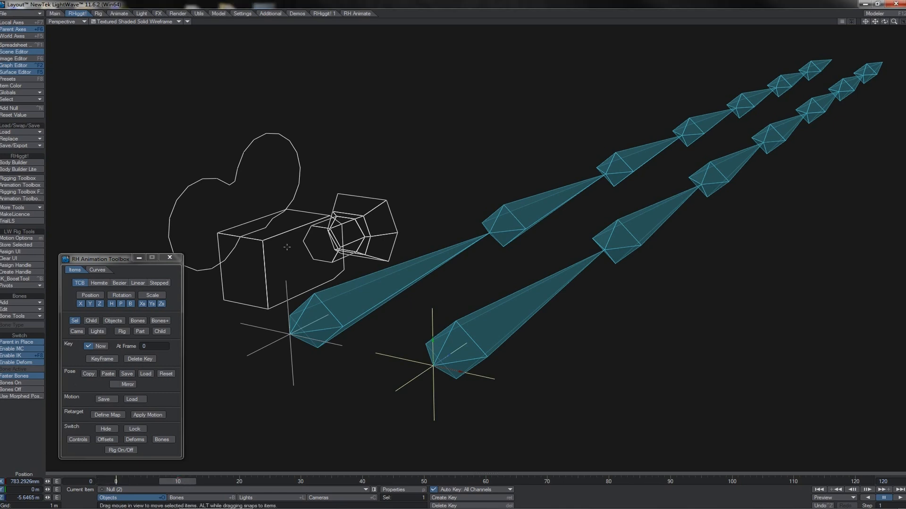
pyautogui.click(296, 216)
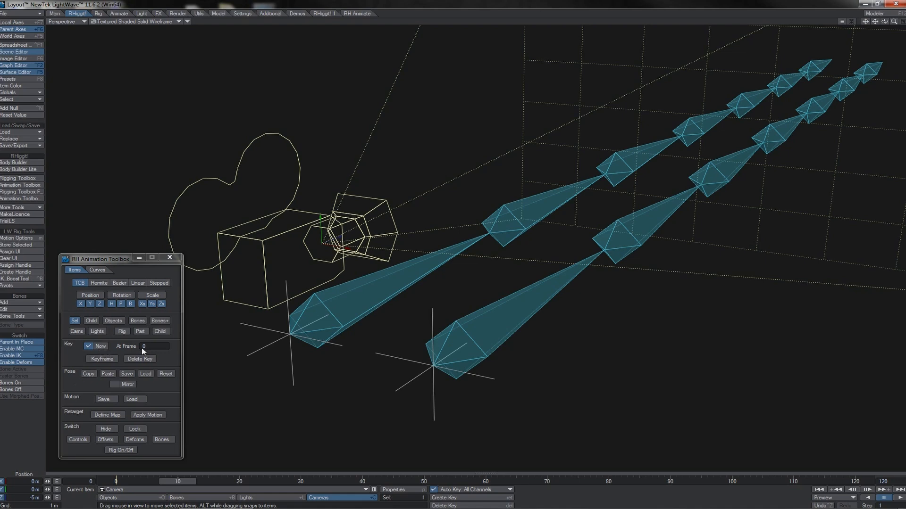
pyautogui.click(106, 359)
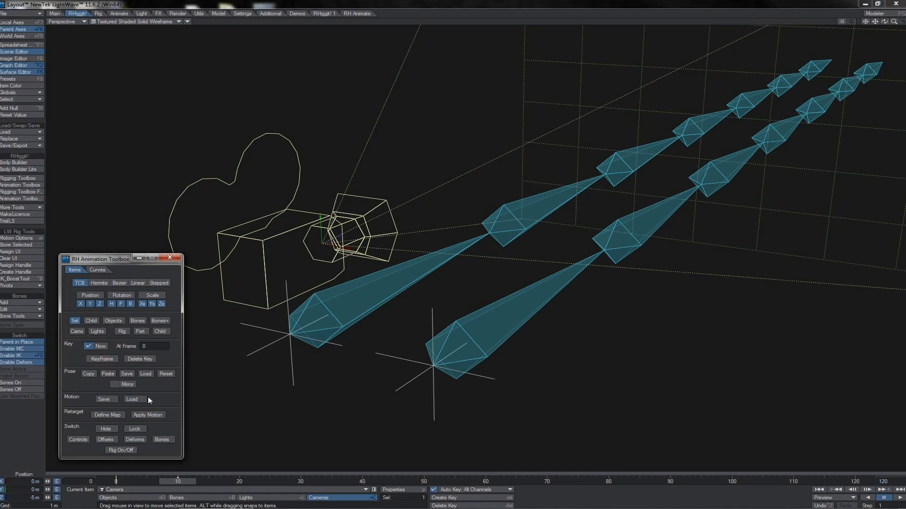
# Step: Delete the camera's keyframe at frame 10 with TCB, Sel and all channel groups active
pyautogui.click(90, 296)
pyautogui.click(122, 296)
pyautogui.click(151, 297)
pyautogui.click(81, 285)
pyautogui.click(75, 322)
pyautogui.click(147, 362)
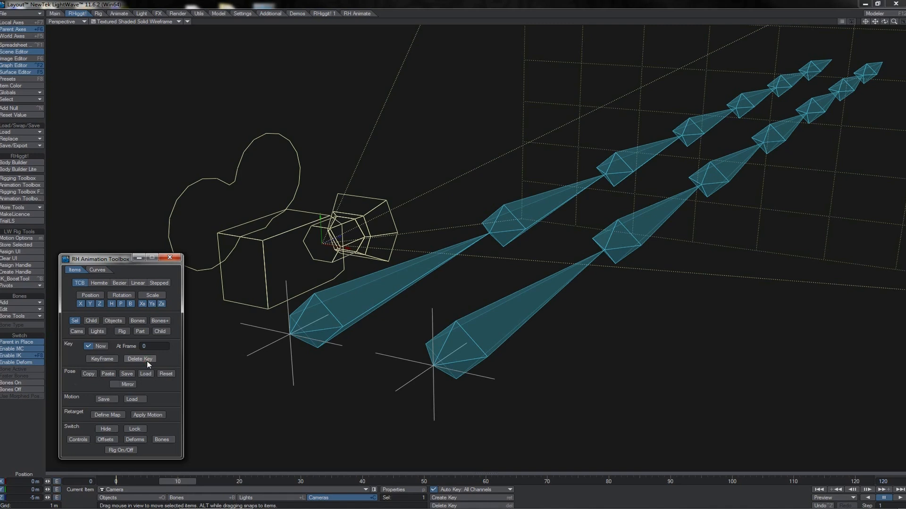
# Step: Keyframe only the camera's rotation with linear curves at frame 10, and inspect the rotation channels in the Graph Editor
pyautogui.click(98, 295)
pyautogui.click(137, 284)
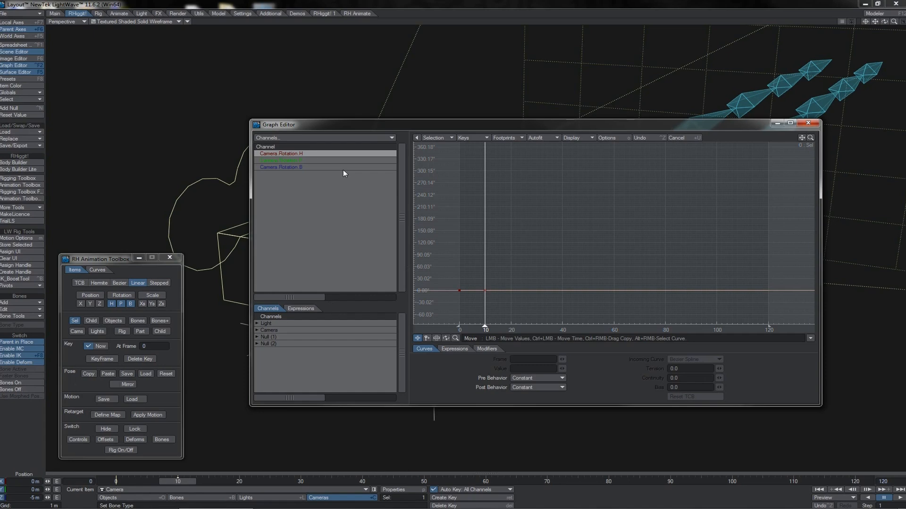
pyautogui.keyDown('shift'); pyautogui.click(344, 170); pyautogui.keyUp('shift')
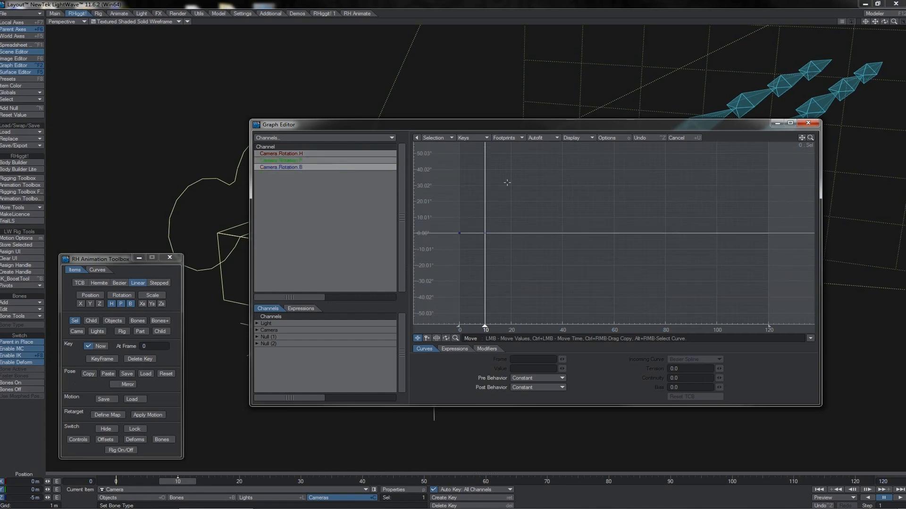
pyautogui.moveTo(507, 182); pyautogui.dragTo(472, 267)
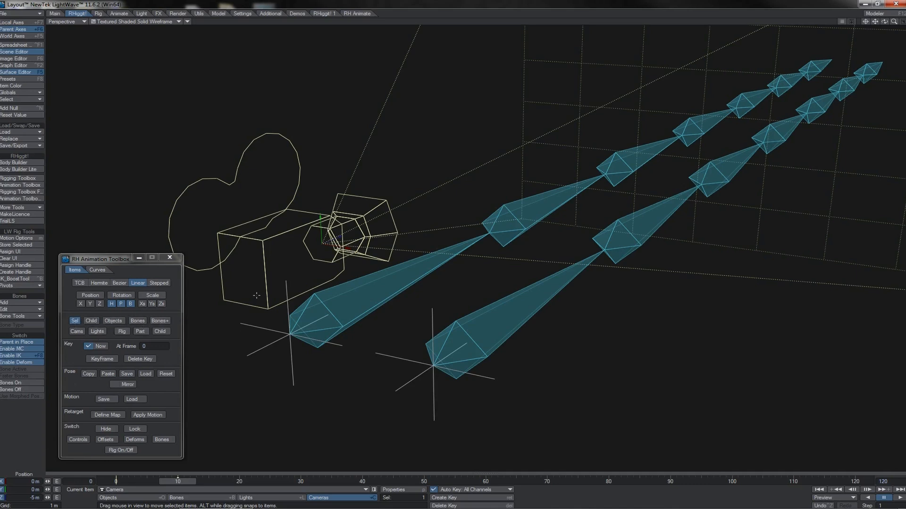
# Step: Keyframe the far chain's second bone together with its children at frame 10, and check the bones further along
pyautogui.click(505, 206)
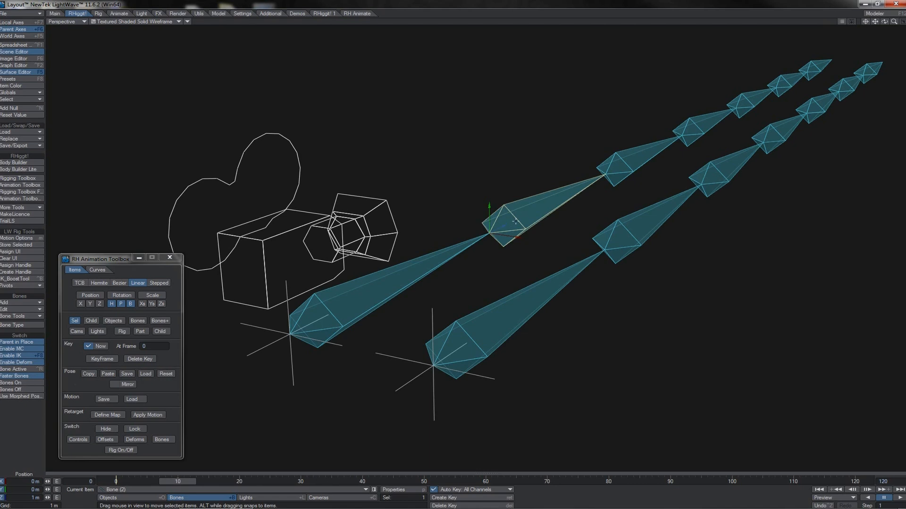
pyautogui.click(94, 323)
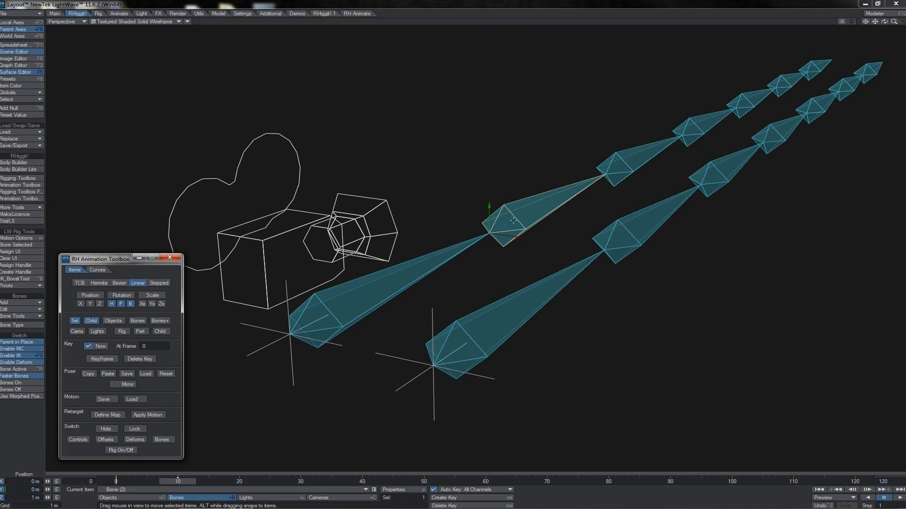
pyautogui.click(624, 167)
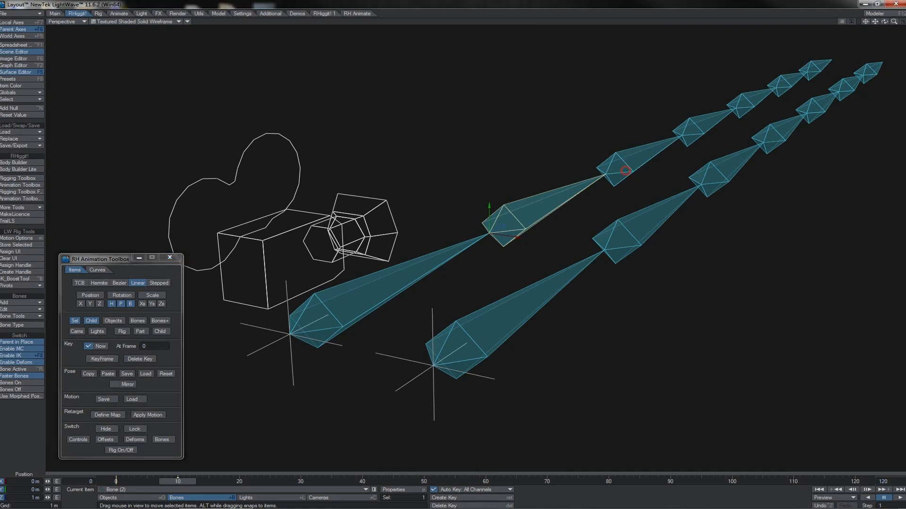
pyautogui.click(711, 126)
pyautogui.click(739, 105)
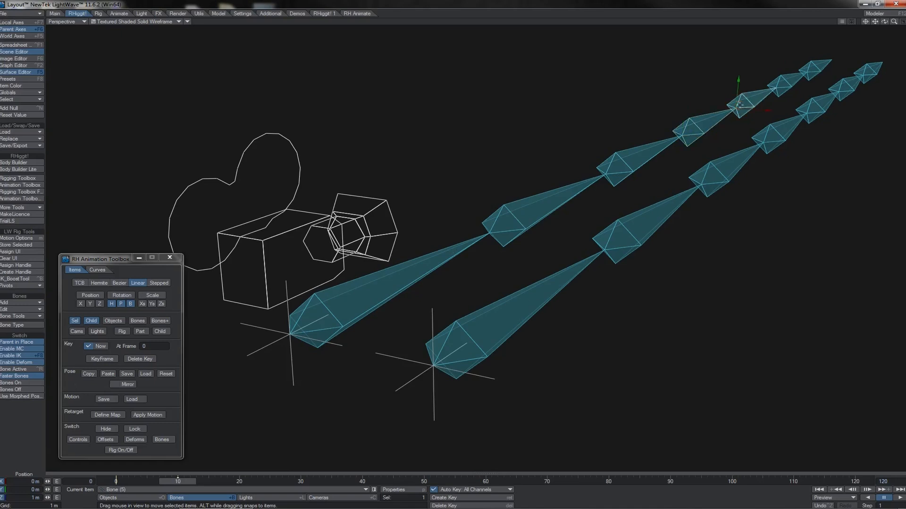
# Step: Keyframe only the children of the near chain's second bone at frame 10, and check its child bones
pyautogui.click(667, 209)
pyautogui.click(88, 324)
pyautogui.click(88, 325)
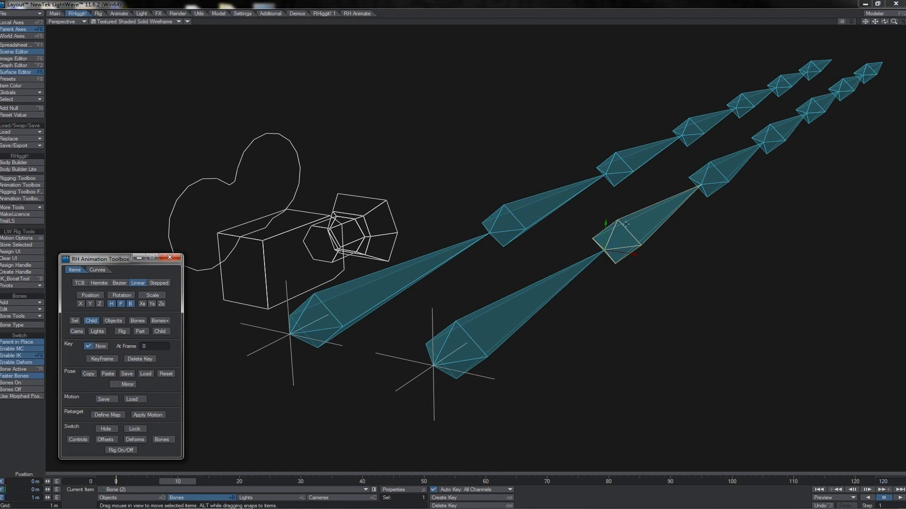
pyautogui.click(712, 174)
pyautogui.click(765, 139)
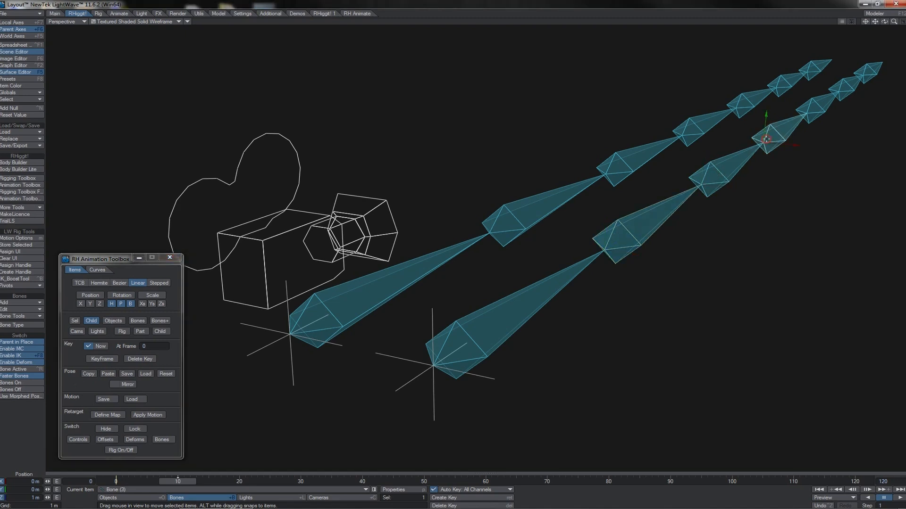
pyautogui.click(718, 167)
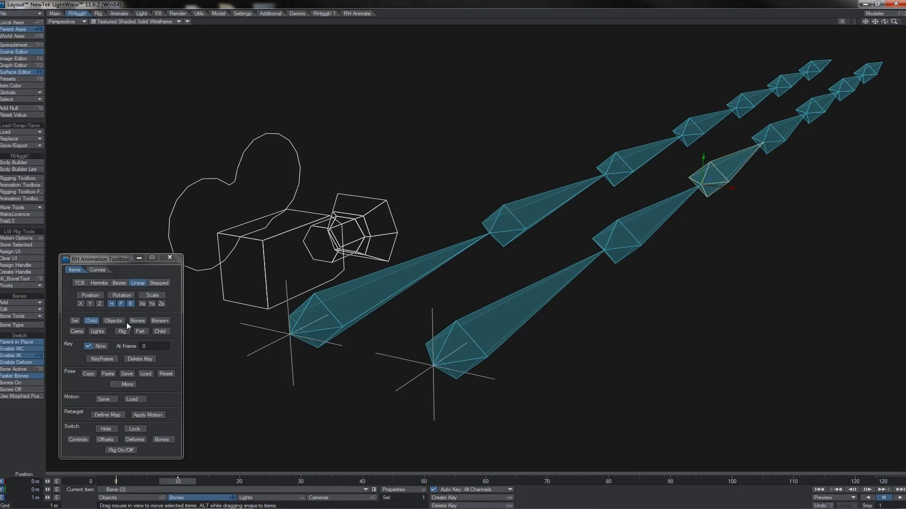
# Step: Try the Sel and Child target options separately and in combination
pyautogui.click(75, 320)
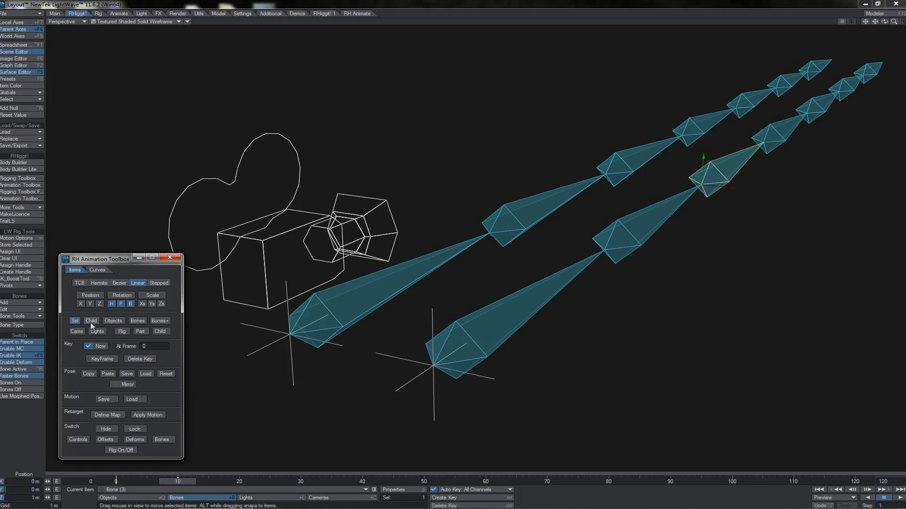
pyautogui.click(91, 322)
pyautogui.click(74, 321)
pyautogui.click(76, 321)
pyautogui.click(91, 322)
pyautogui.click(74, 321)
pyautogui.click(91, 321)
# Step: Keyframe the near chain at frame 20 using the Bones target, and check individual bones in both chains
pyautogui.click(137, 321)
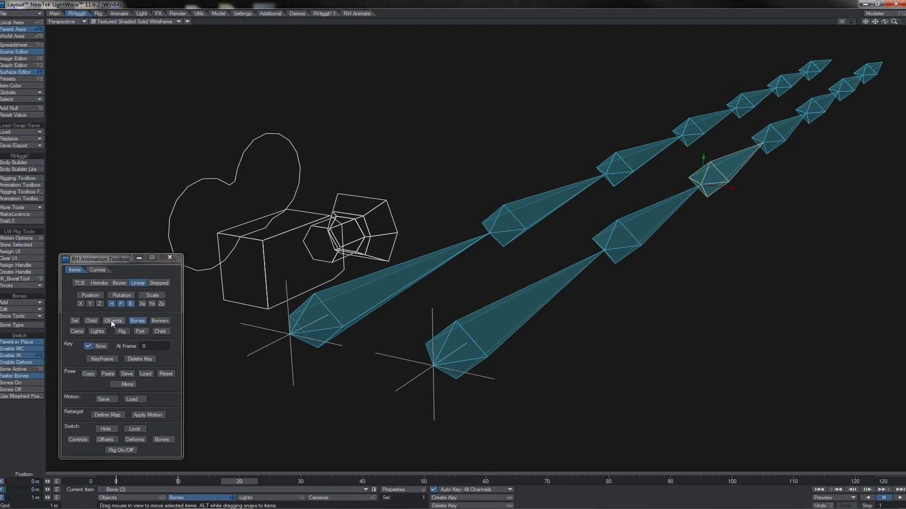
pyautogui.click(103, 360)
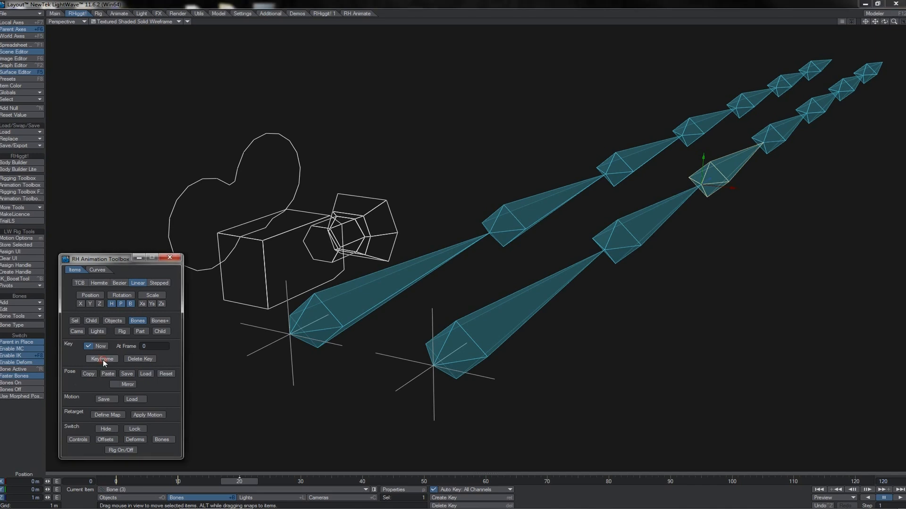
pyautogui.click(542, 294)
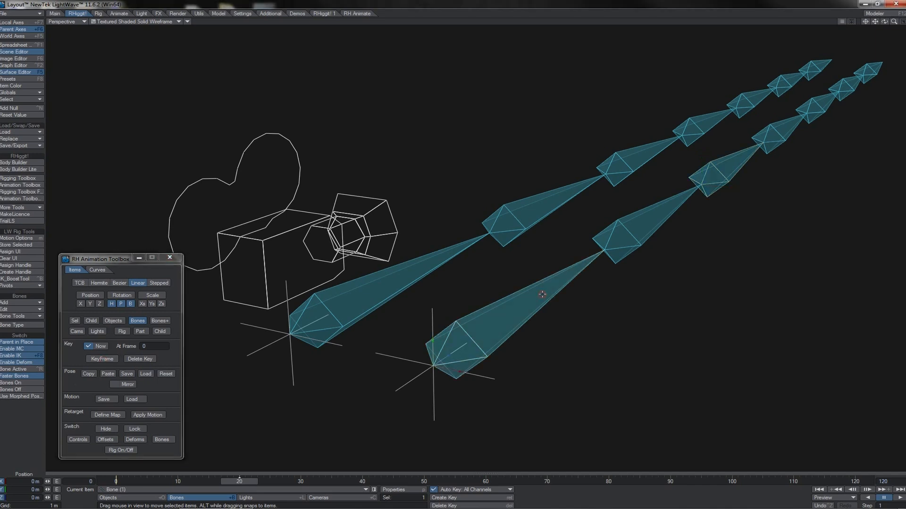
pyautogui.click(787, 129)
pyautogui.click(620, 235)
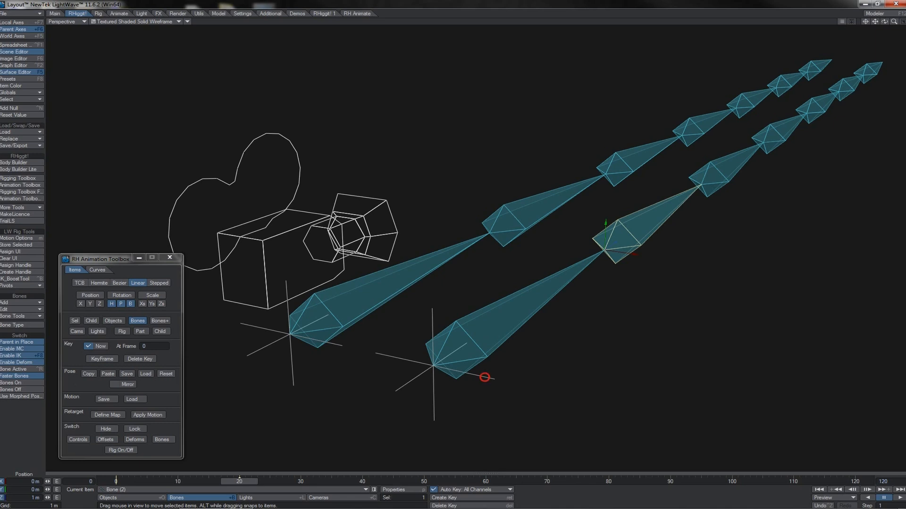
pyautogui.click(485, 378)
pyautogui.click(516, 218)
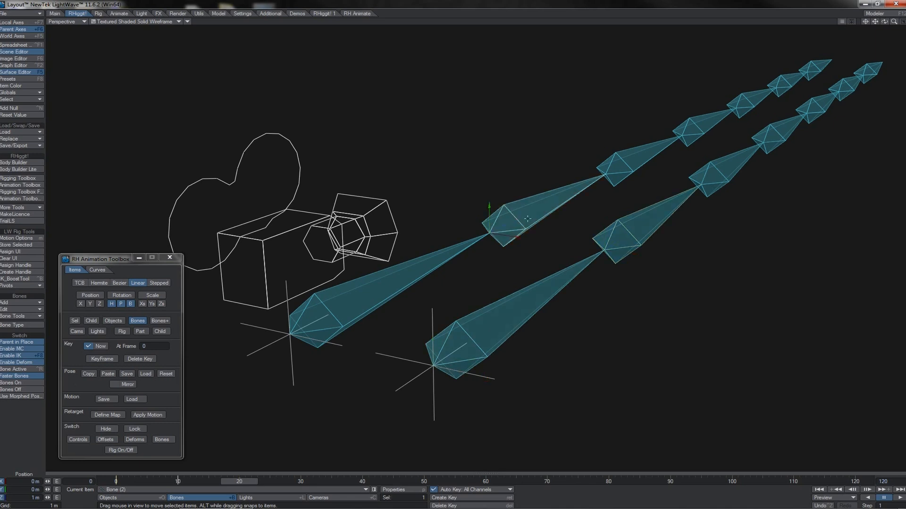
pyautogui.click(617, 173)
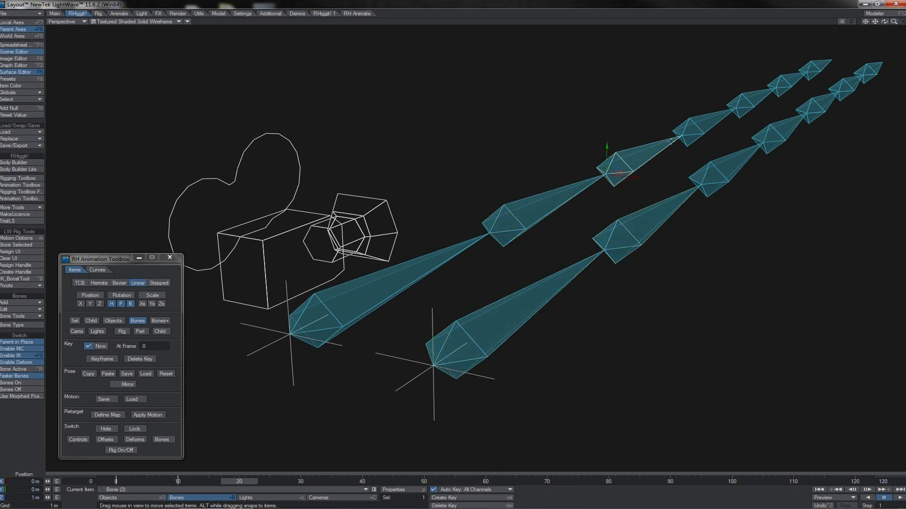
pyautogui.click(694, 130)
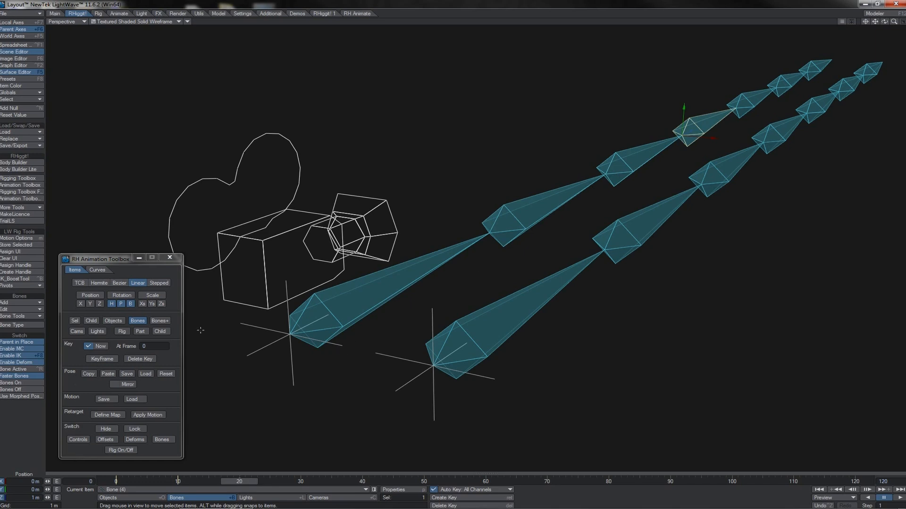
# Step: Keyframe at frame 30 using the Bones+ target, and check the near chain's first bone
pyautogui.click(160, 321)
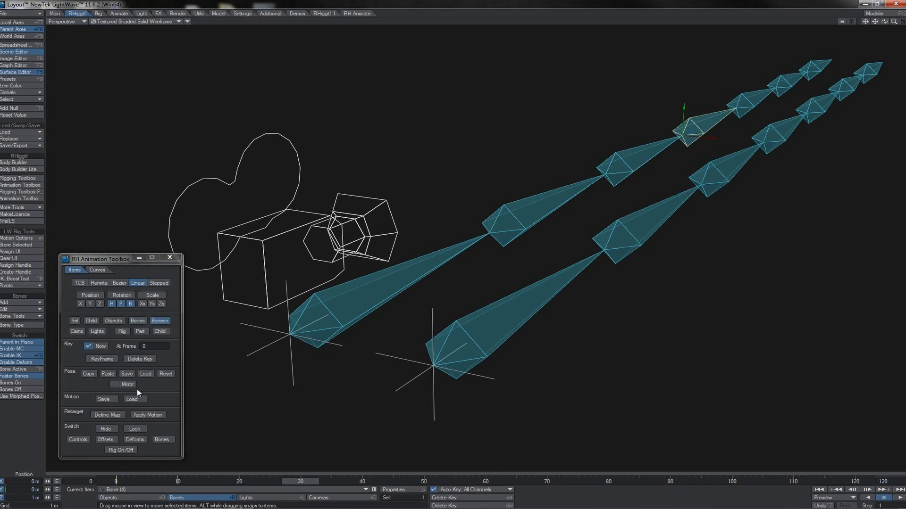
pyautogui.click(102, 359)
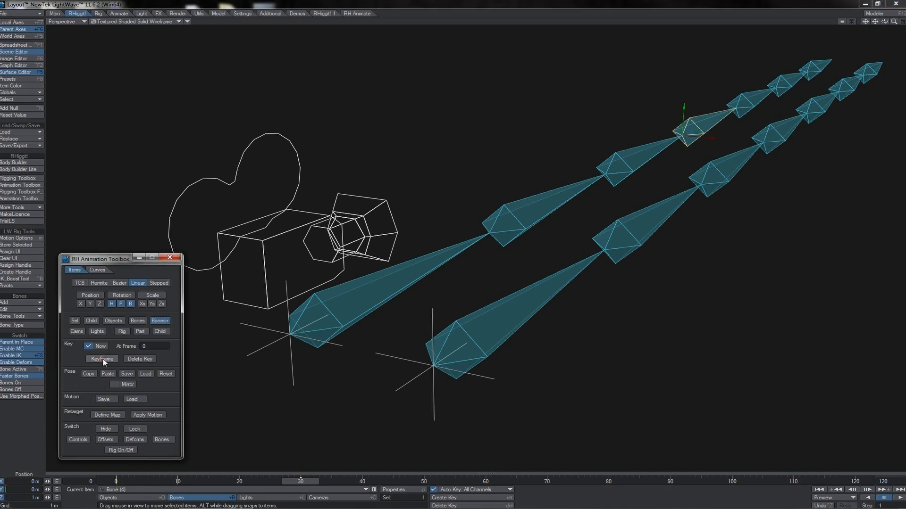
pyautogui.click(547, 292)
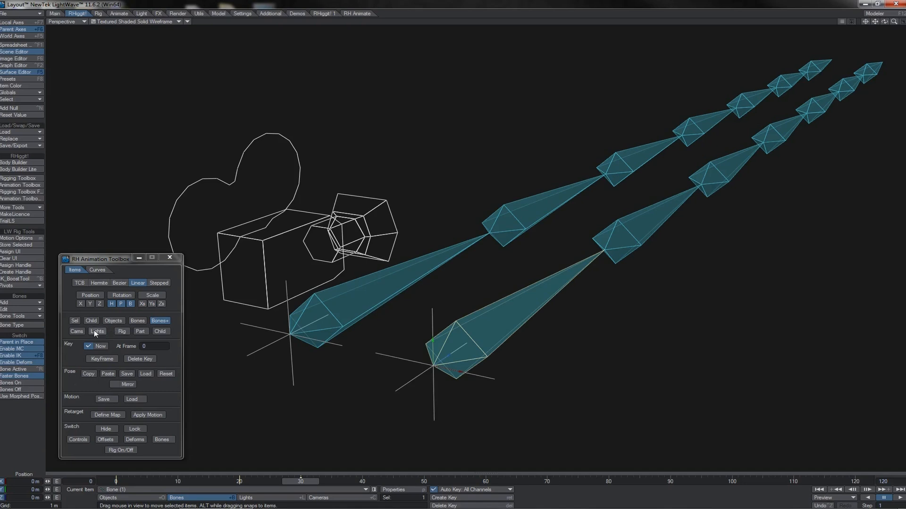
# Step: Keyframe the whole RHulk rig at frame 10 from the Spine1-1 control using the Rig target
pyautogui.click(78, 333)
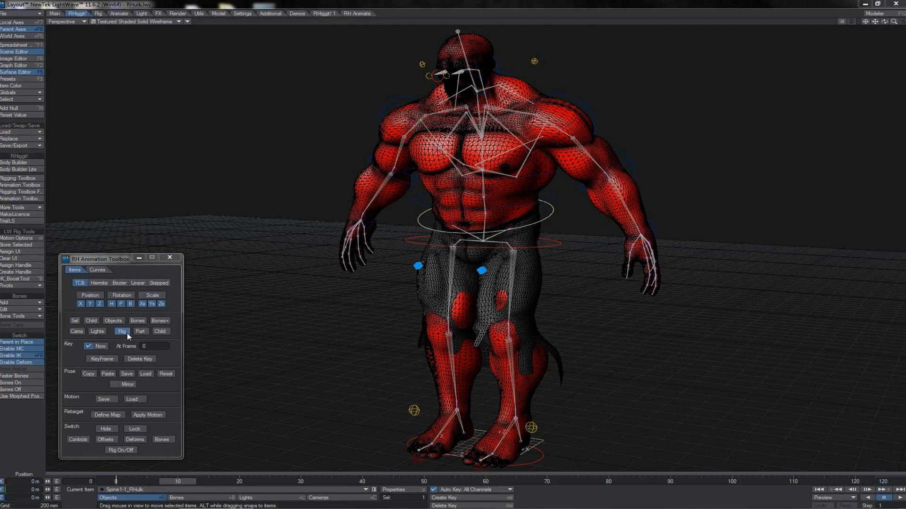
pyautogui.click(108, 359)
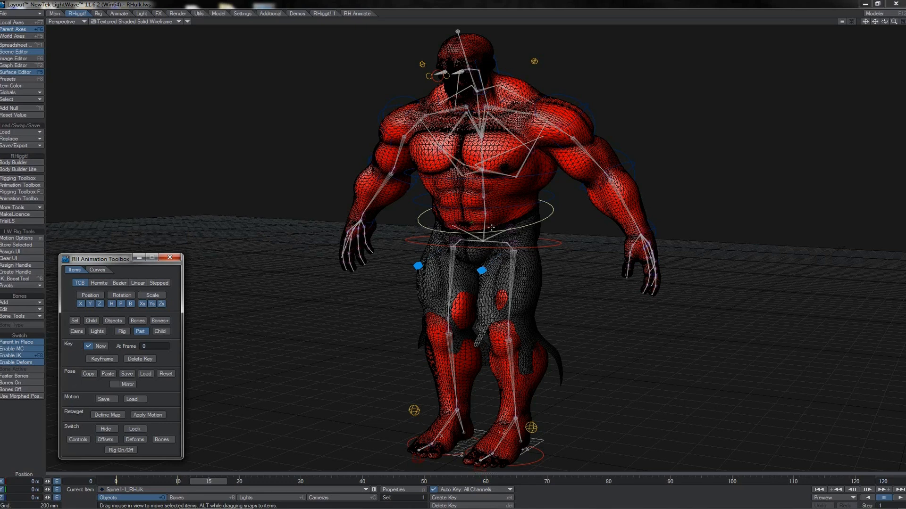
# Step: Keyframe the spine part at frame 15 from the Spine1-2 control using the Part target, and check Spine1-3
pyautogui.click(553, 197)
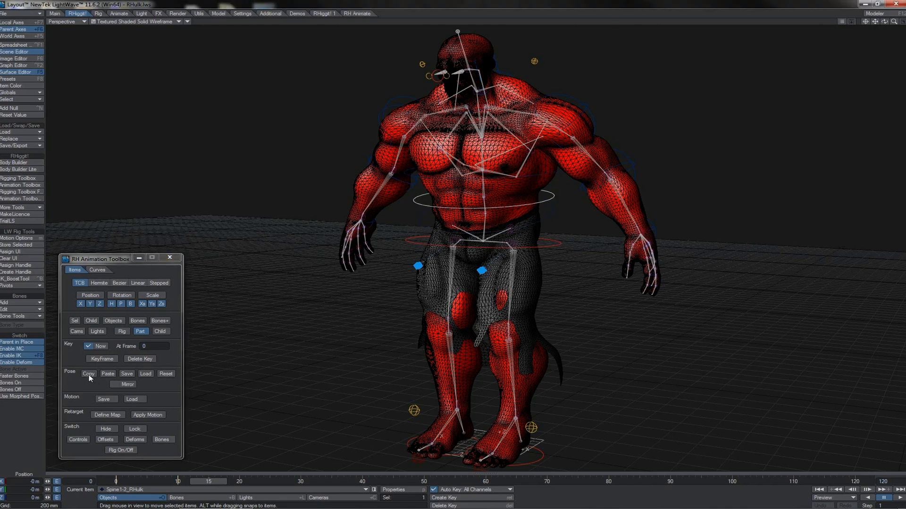
pyautogui.click(99, 359)
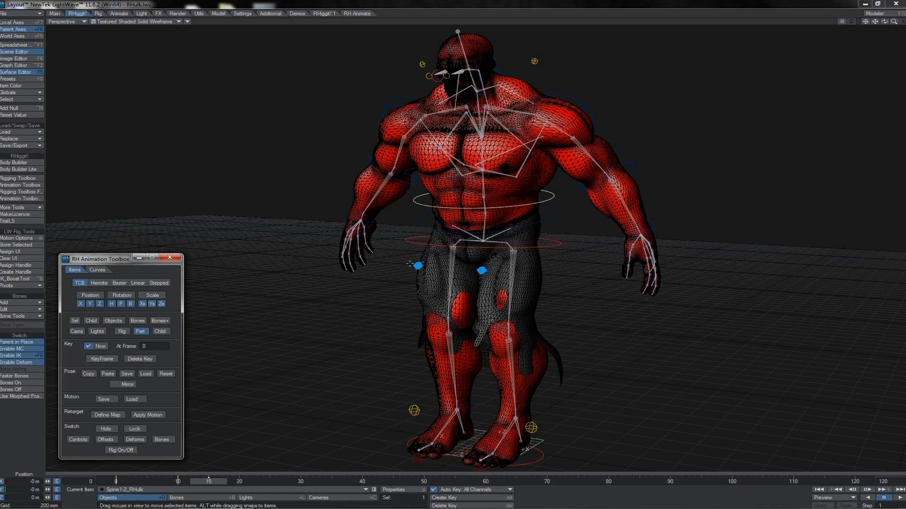
pyautogui.click(555, 172)
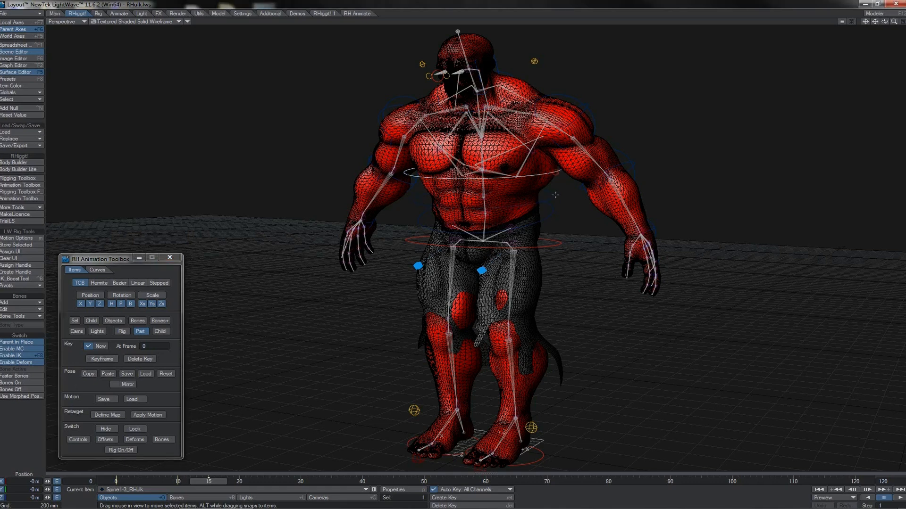
# Step: Enable the Child target for the Spine1-2 control, and look over the left shoulder and right eye target controls before reselecting Spine1-2
pyautogui.click(546, 221)
pyautogui.press('Down')
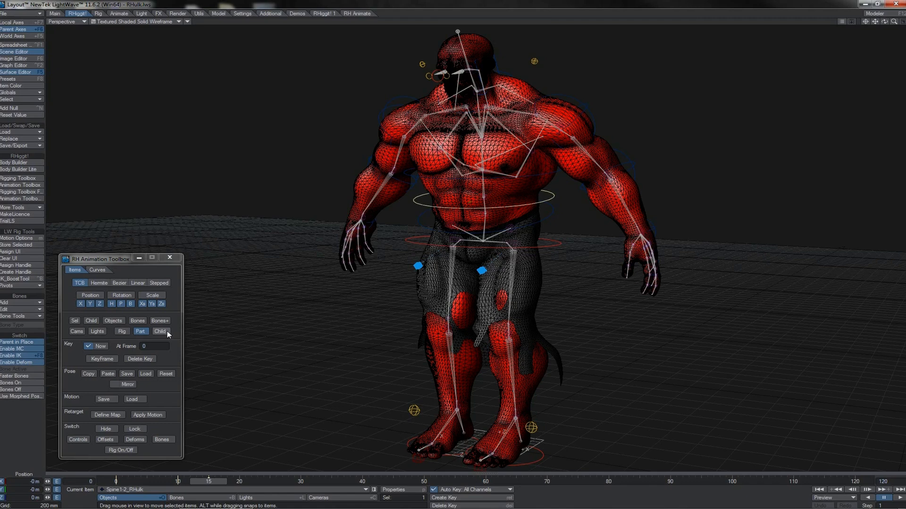
pyautogui.click(168, 333)
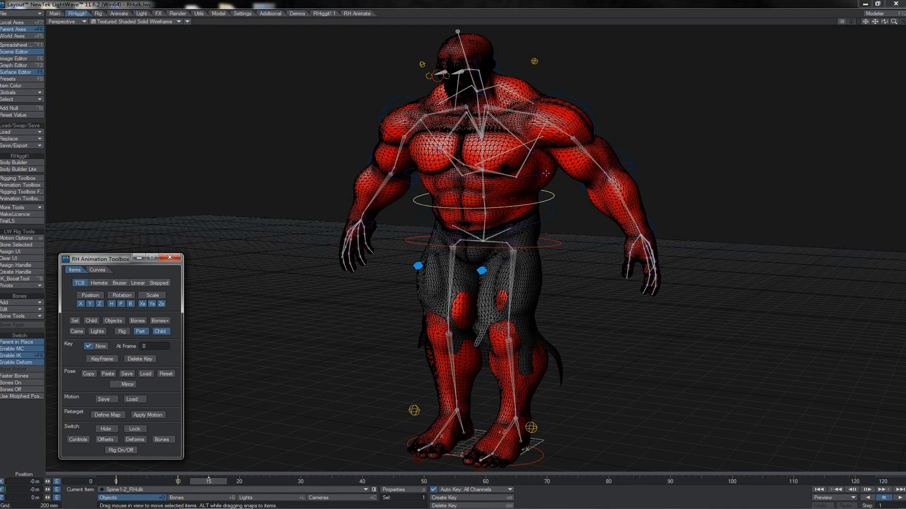
pyautogui.click(576, 98)
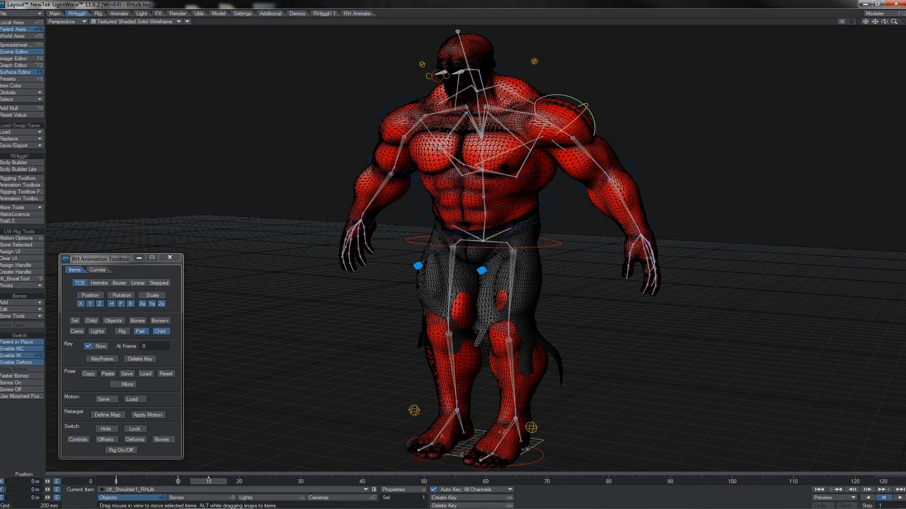
pyautogui.click(502, 67)
pyautogui.click(429, 76)
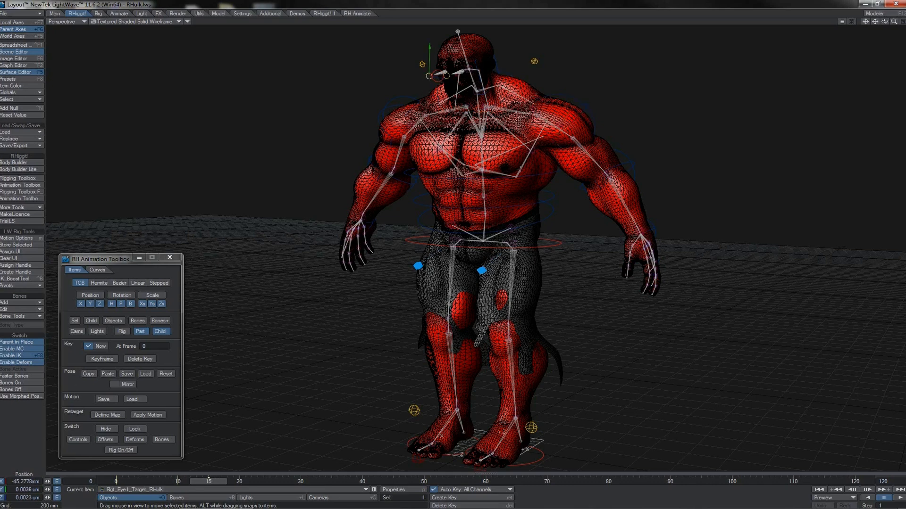
pyautogui.click(553, 189)
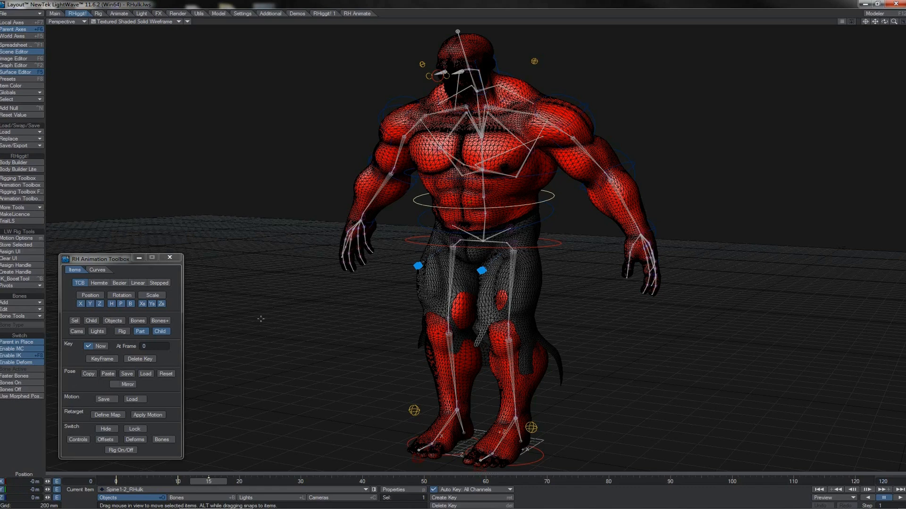
# Step: Keyframe Spine1-2 and its children at frame 20 with only the Child target enabled, and check the left wrist and finger controls
pyautogui.click(141, 332)
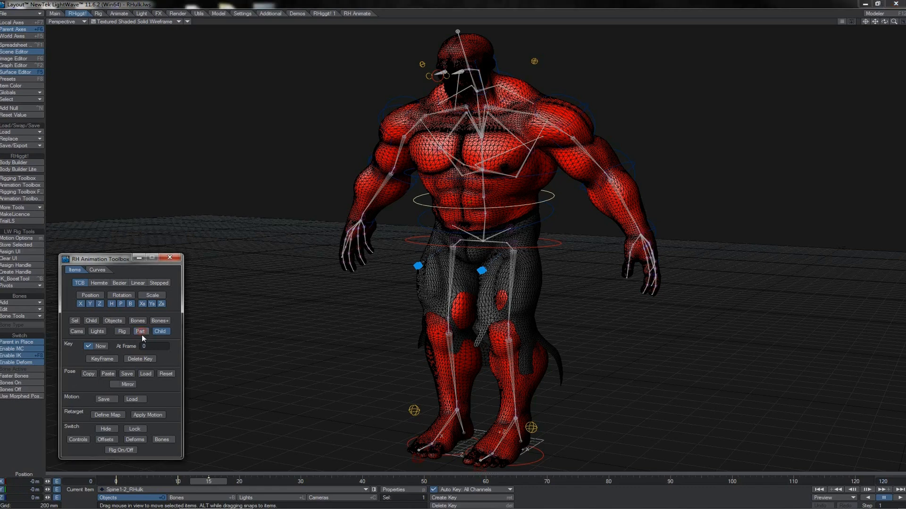
pyautogui.click(106, 361)
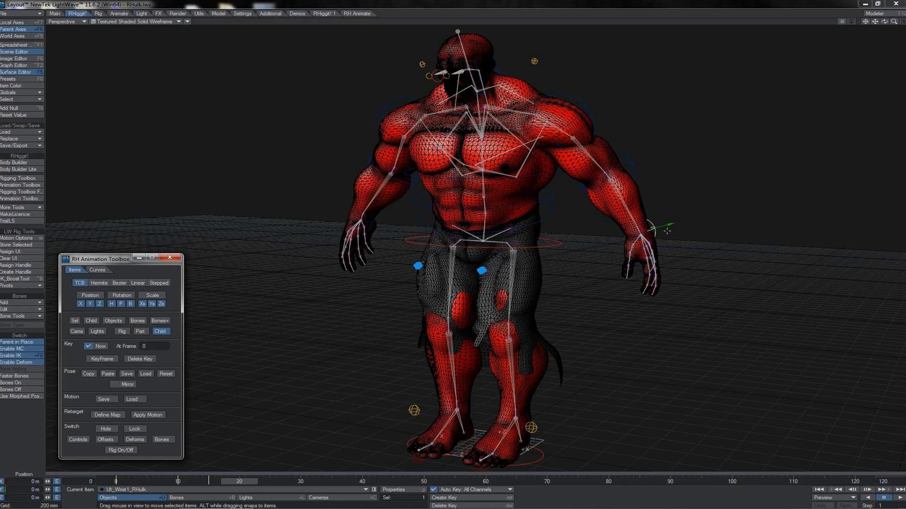
pyautogui.click(635, 261)
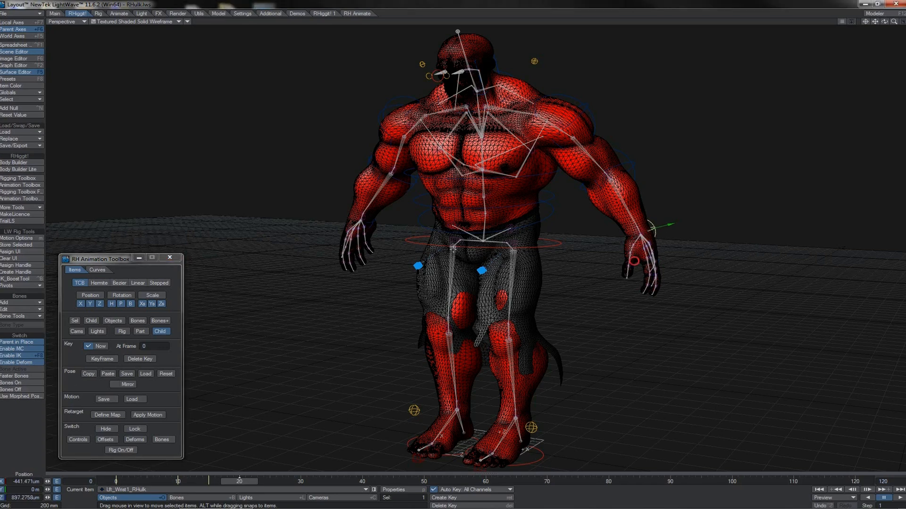
pyautogui.click(635, 261)
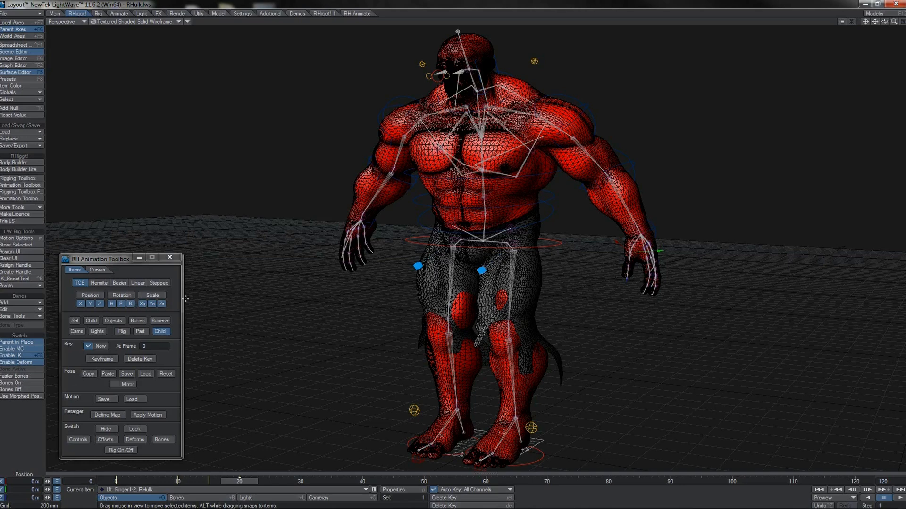